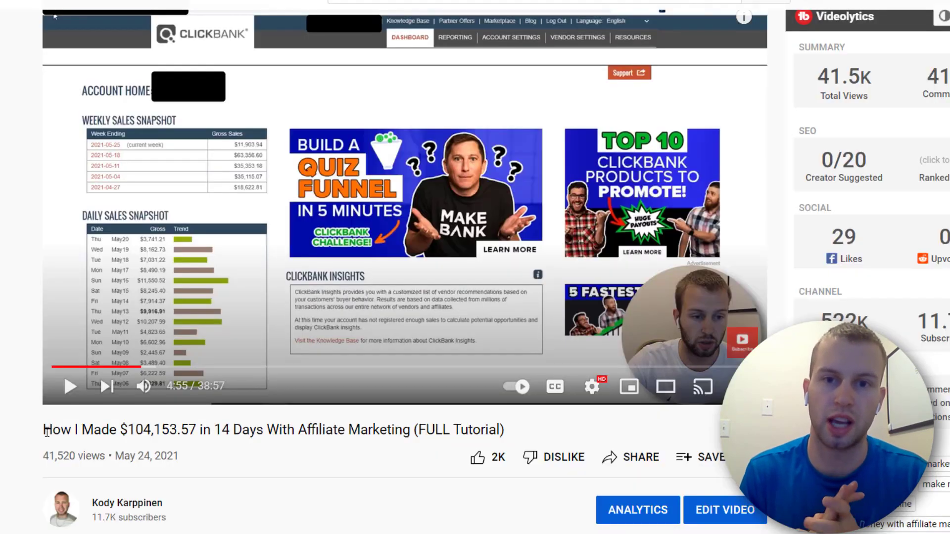
Highlight the earnings claim in the YouTube video title, then clear the highlight
left_click_drag(102, 430, 348, 430)
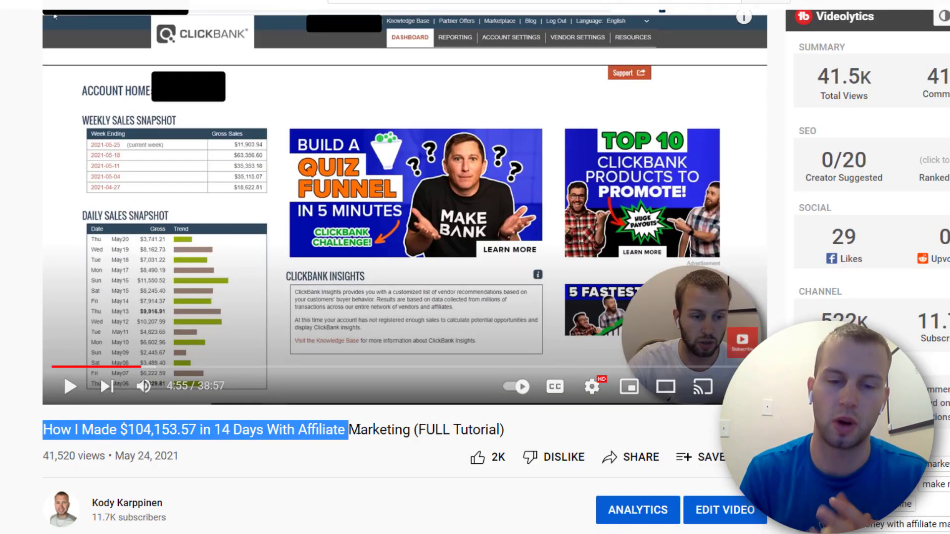
left_click(554, 425)
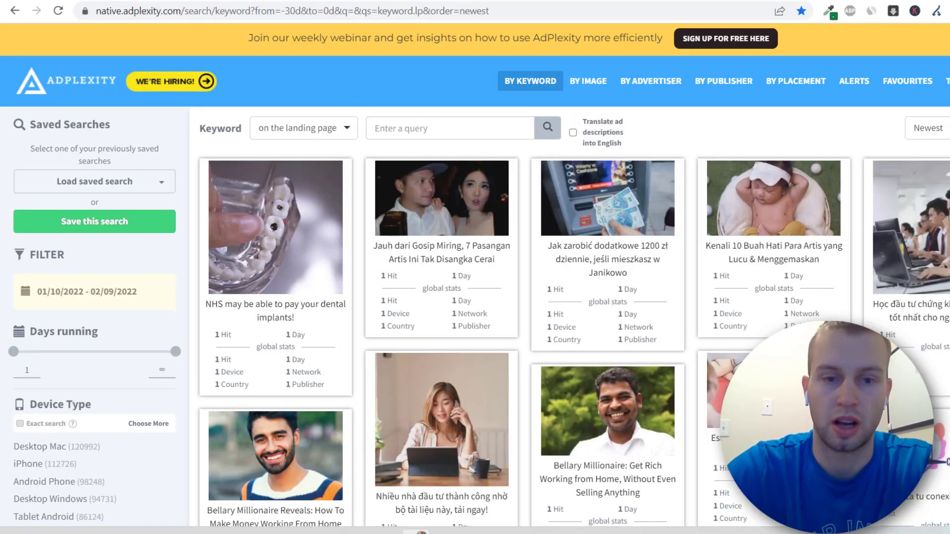
Scroll the keyword search sidebar down to the Traffic source and Affiliate network filters
scroll(475, 278, "down", 10)
scroll(36, 173, "down", 8)
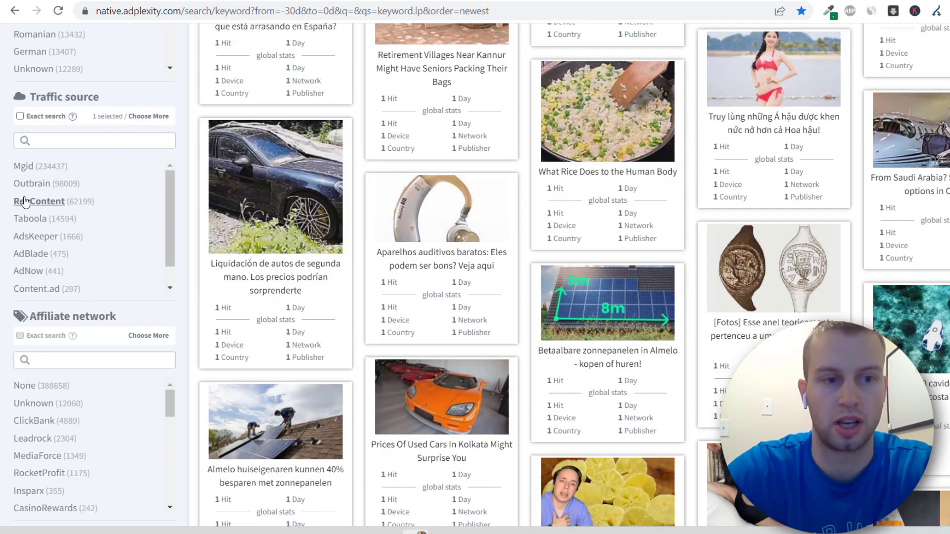
Filter the native ads to RevContent traffic and ClickBank offers, then scroll the filtered results
left_click(24, 202)
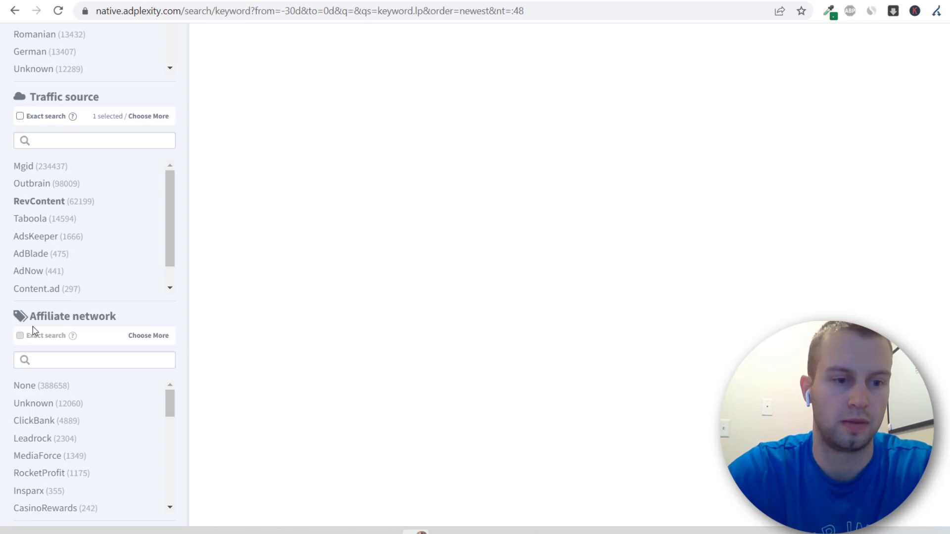
left_click(36, 422)
scroll(36, 423, "down", 4)
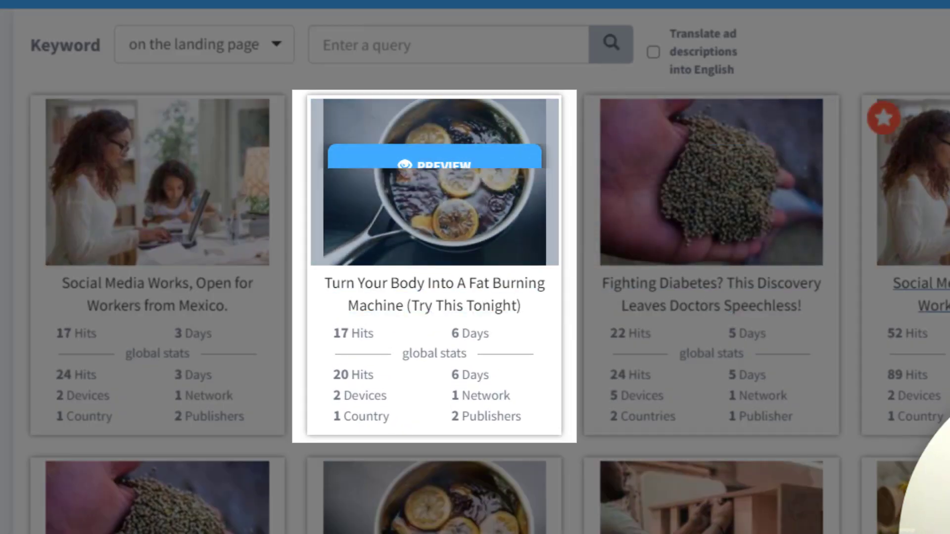
scroll(492, 272, "down", 3)
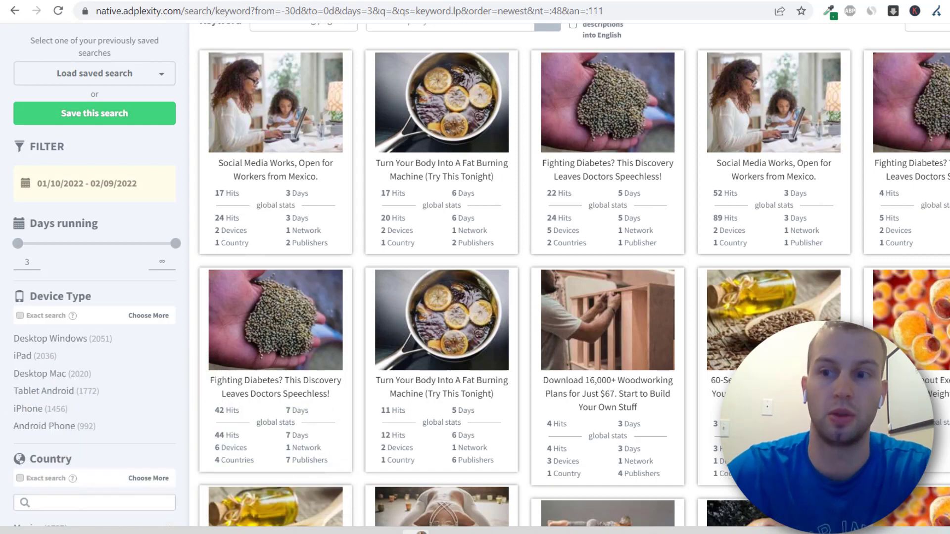
Browse the results and open the 60-Second Morning Ritual ad's detail page
scroll(475, 274, "down", 1)
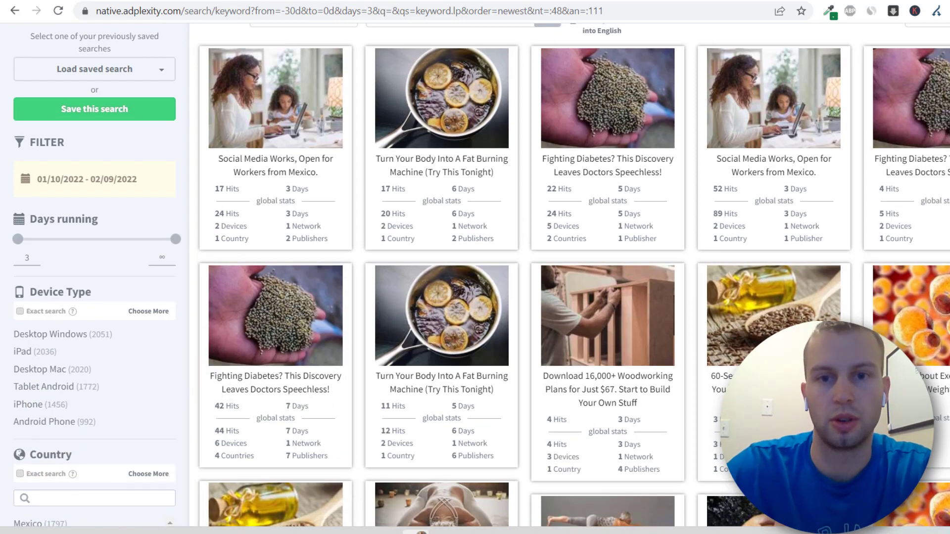
scroll(506, 505, "up", 1)
scroll(506, 505, "down", 3)
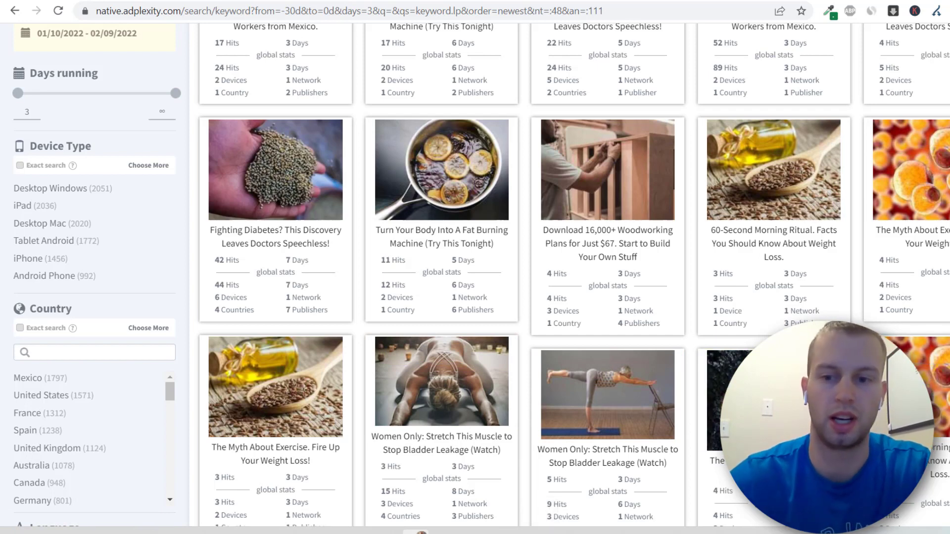
scroll(481, 275, "down", 1)
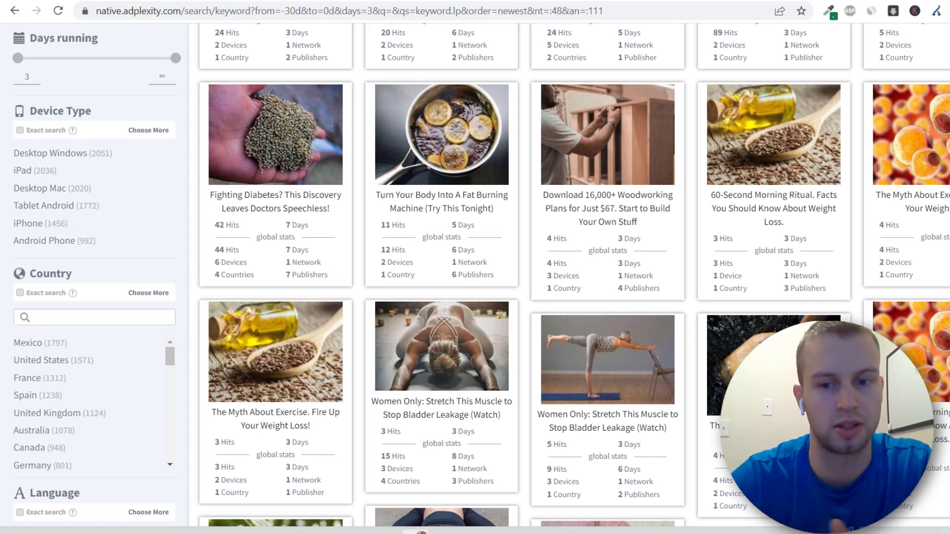
scroll(911, 144, "up", 1)
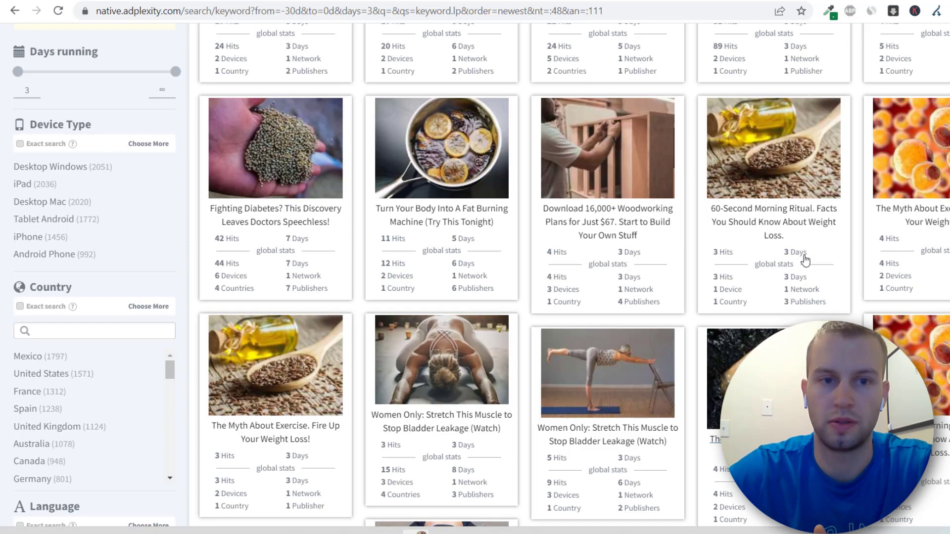
left_click(766, 227)
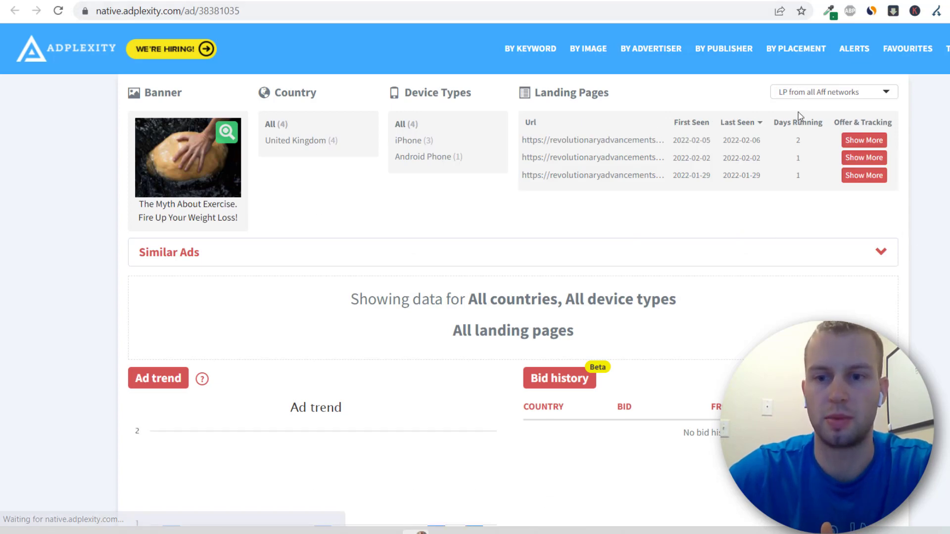
Visit the ad's first landing page, scroll through the advertorial, then go back to the results
left_click(621, 142)
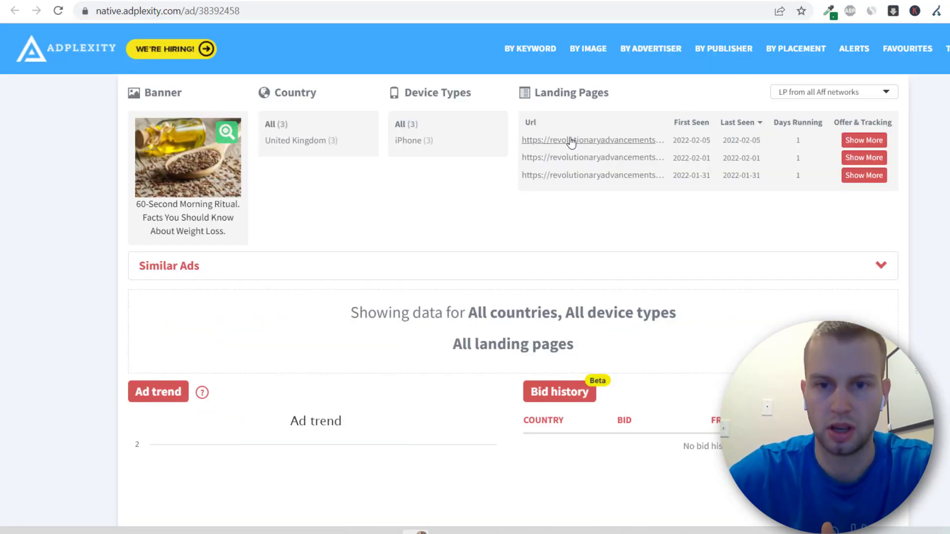
left_click(571, 142)
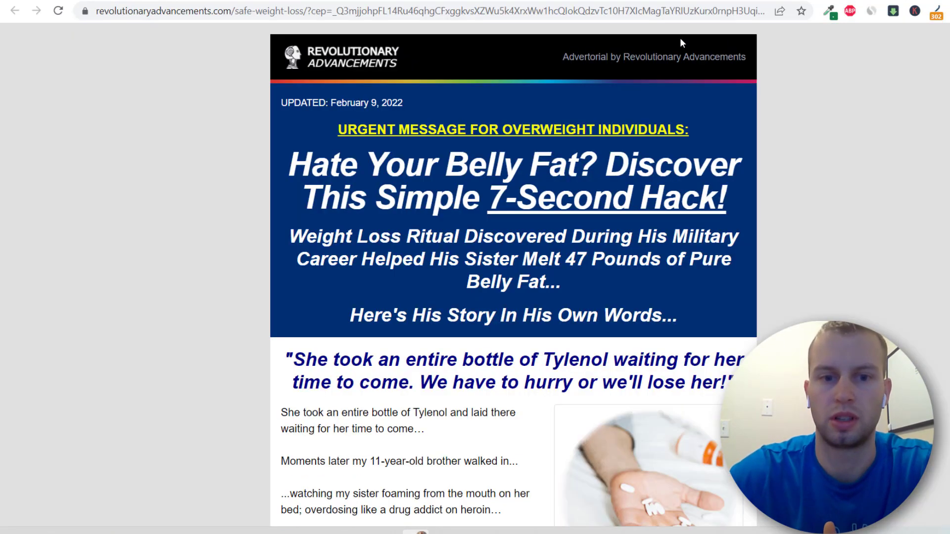
scroll(516, 216, "down", 20)
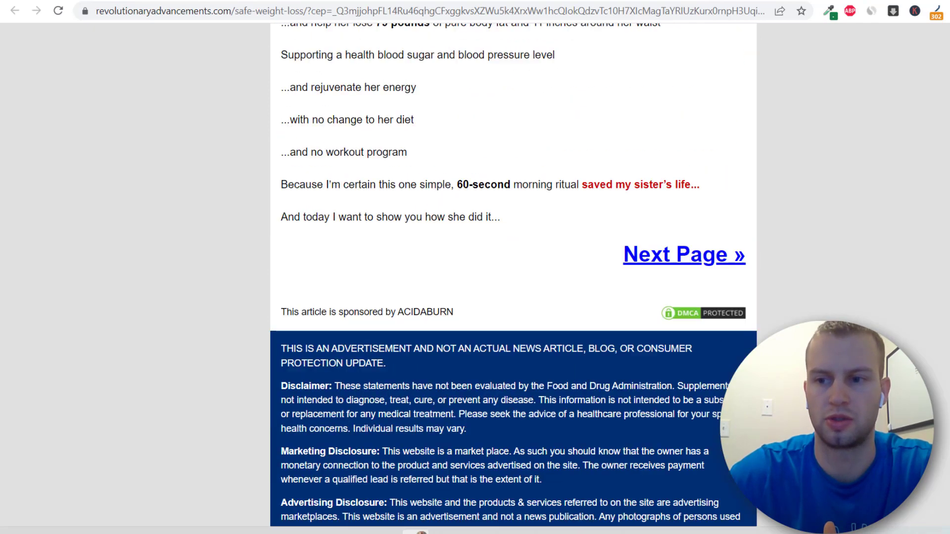
scroll(515, 216, "up", 20)
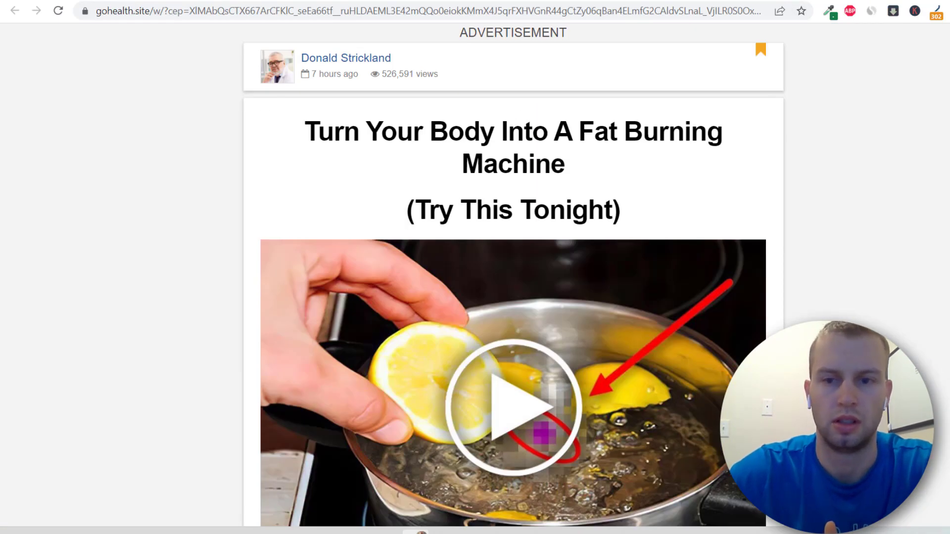
scroll(872, 111, "down", 2)
scroll(514, 277, "down", 4)
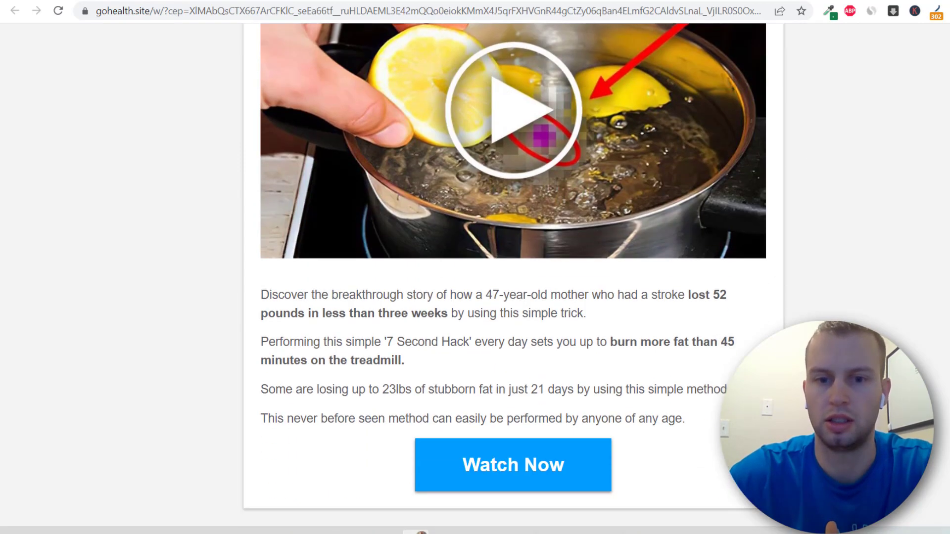
scroll(514, 277, "up", 6)
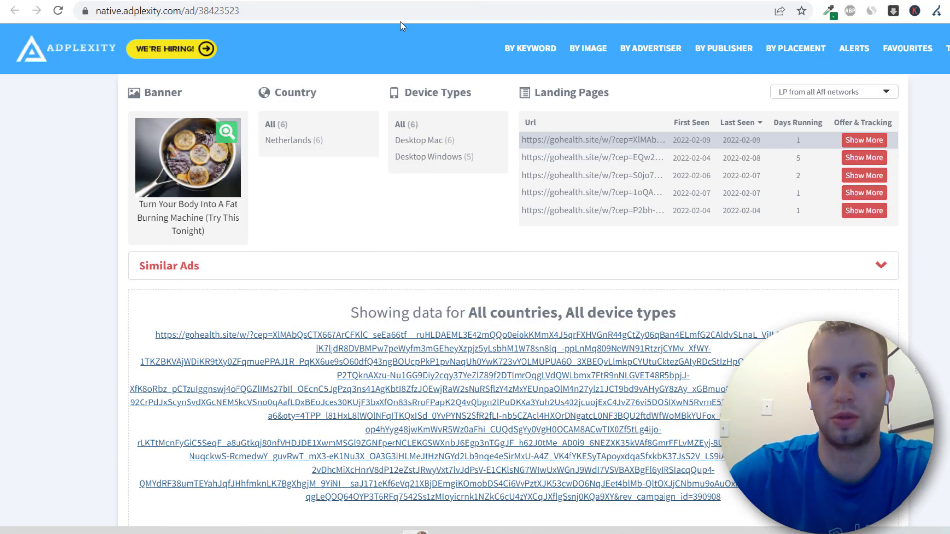
key("alt+Left")
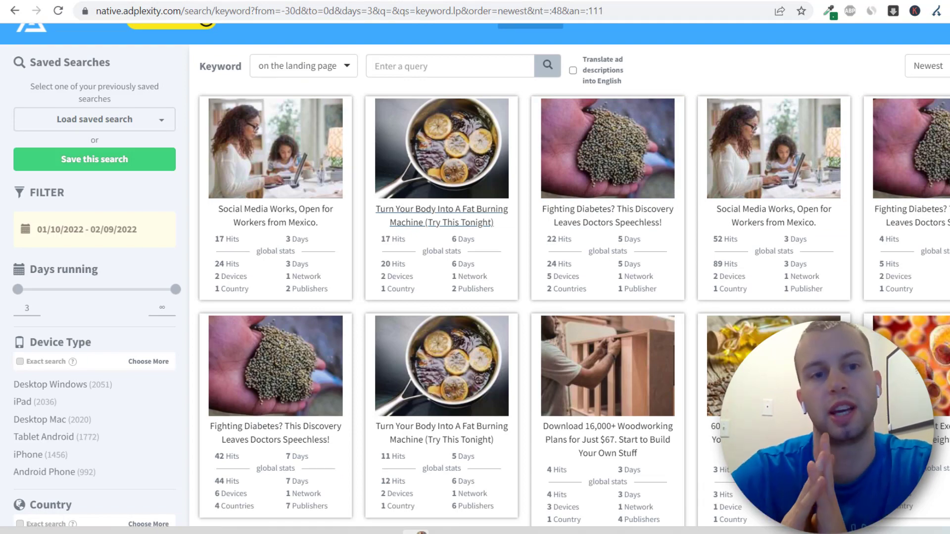
scroll(442, 218, "down", 10)
scroll(442, 218, "up", 10)
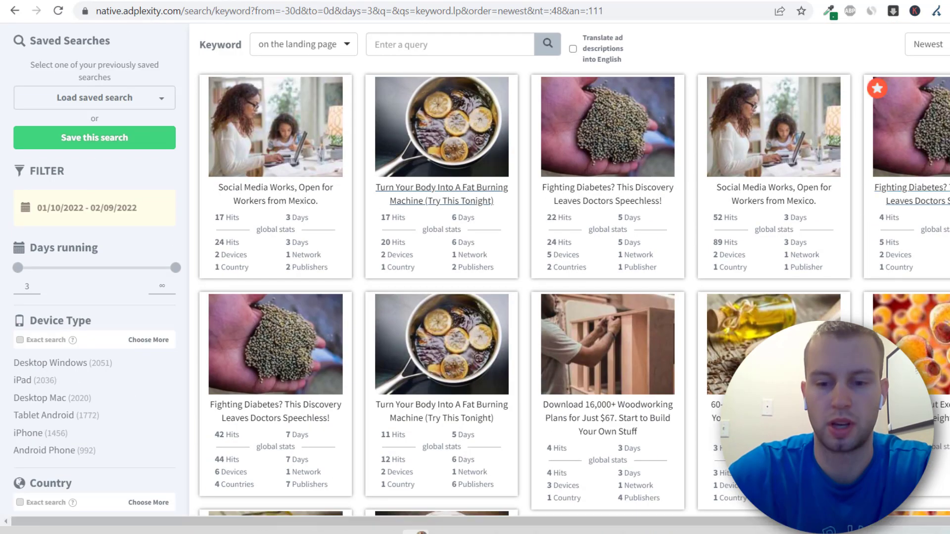
left_click(594, 533)
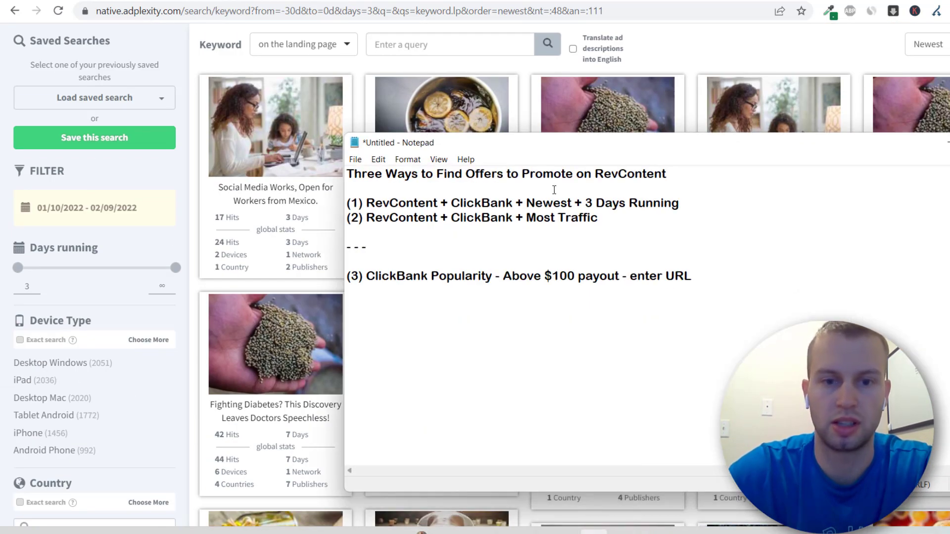
left_click(80, 336)
scroll(79, 336, "up", 1)
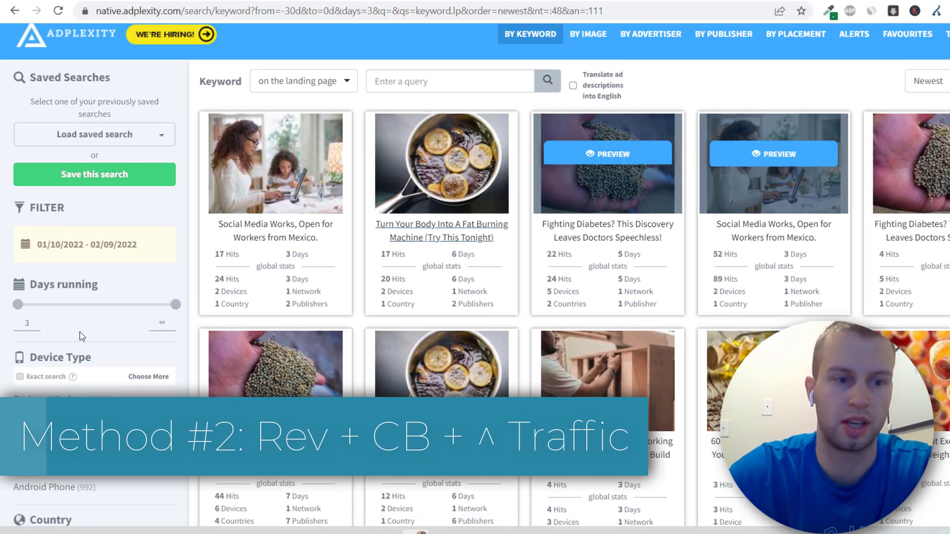
key("Left")
key("Left")
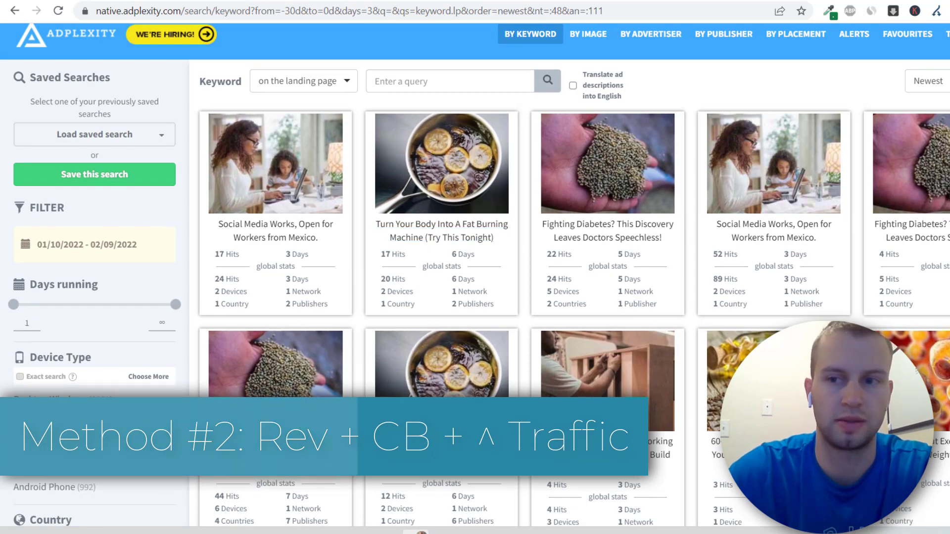
left_click(925, 79)
left_click(916, 127)
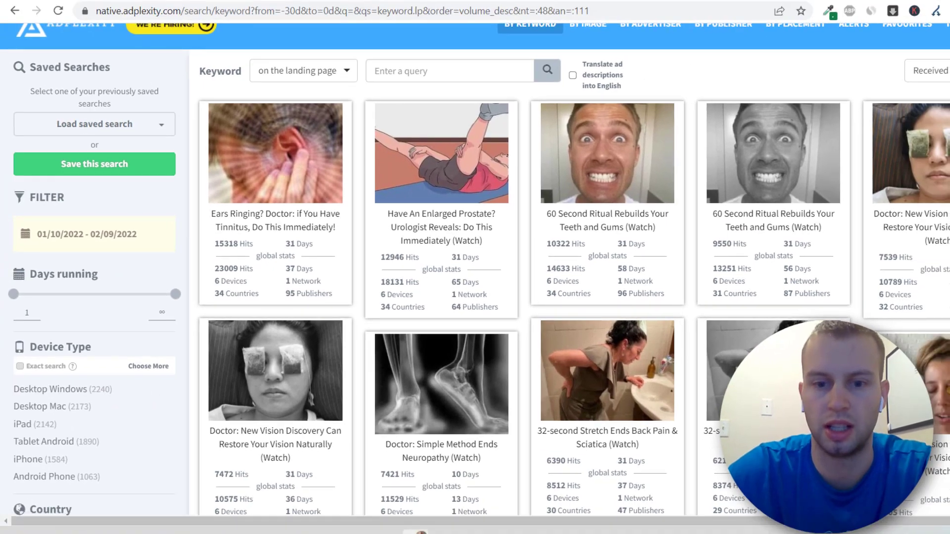
scroll(752, 205, "down", 1)
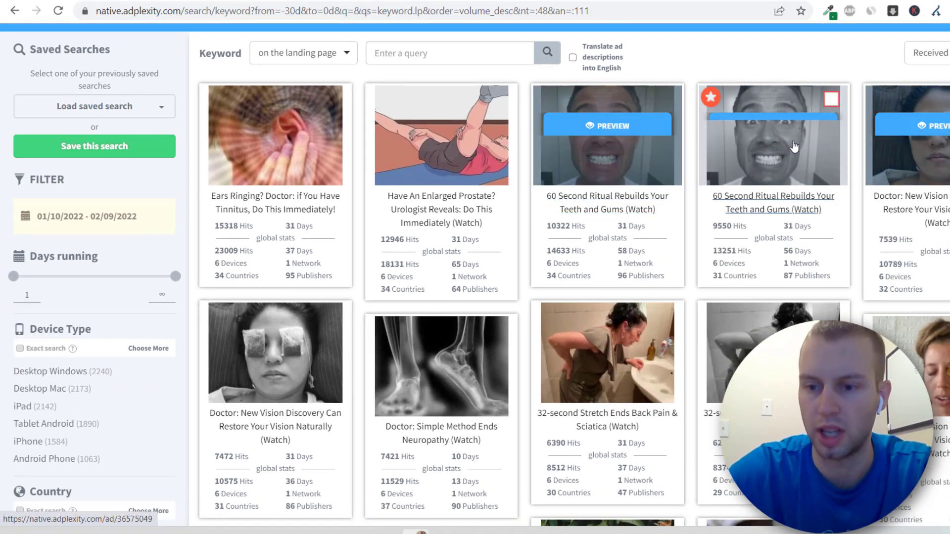
scroll(795, 147, "down", 2)
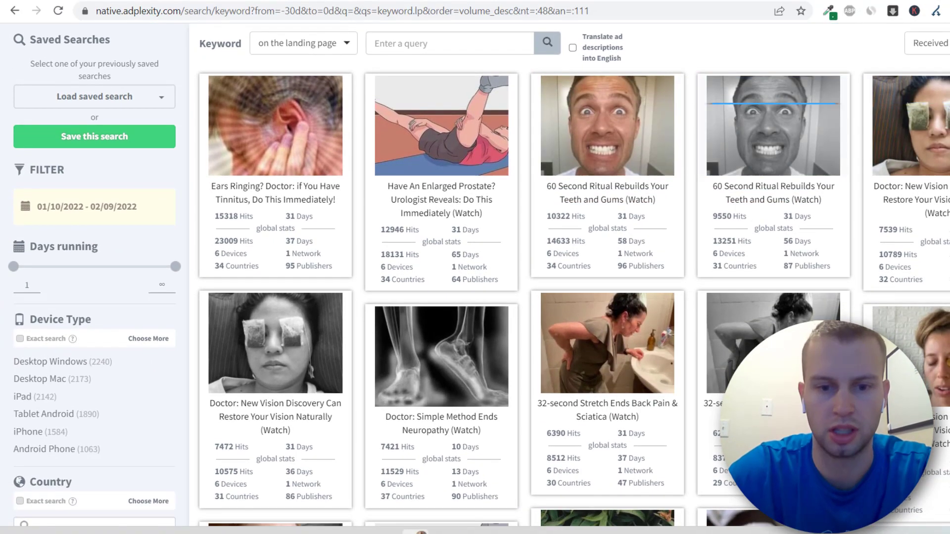
scroll(494, 372, "down", 1)
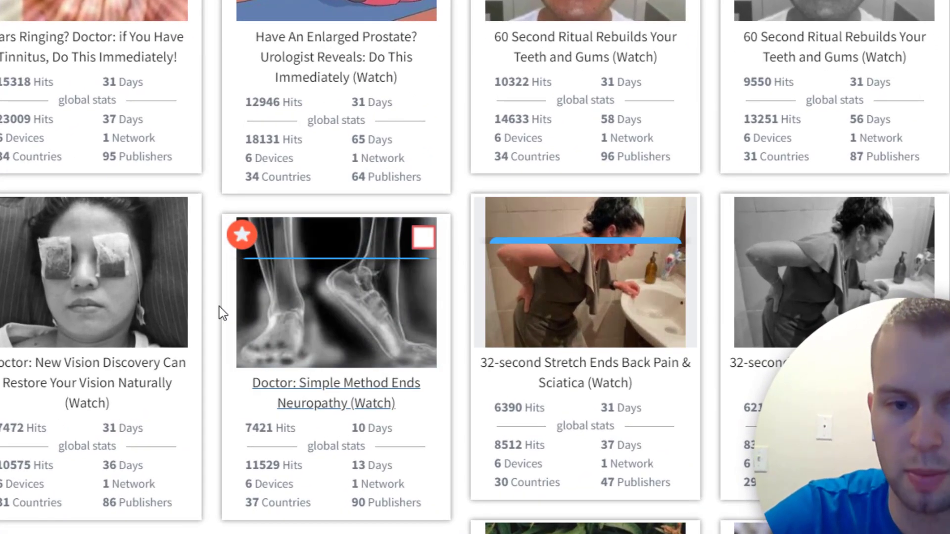
mouse_move(388, 425)
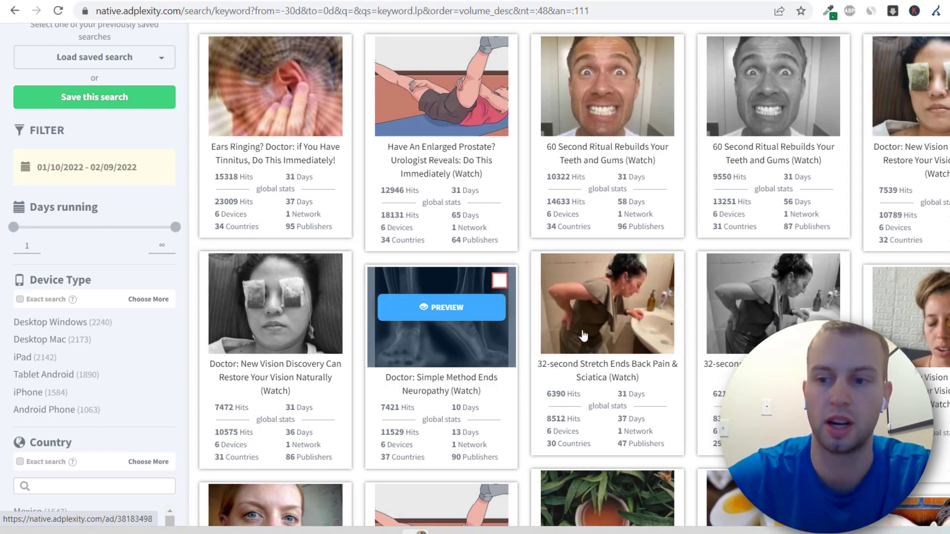
scroll(415, 254, "down", 7)
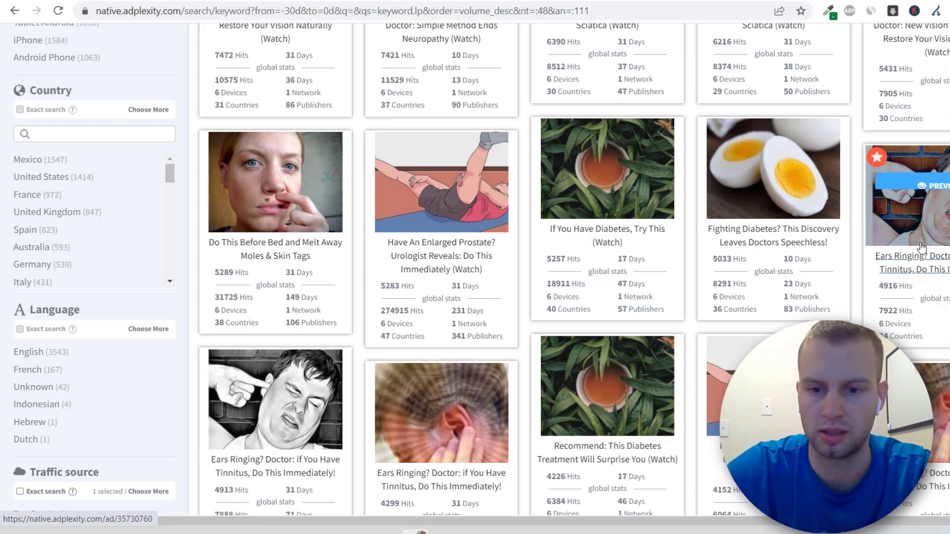
scroll(906, 313, "down", 3)
scroll(641, 282, "down", 4)
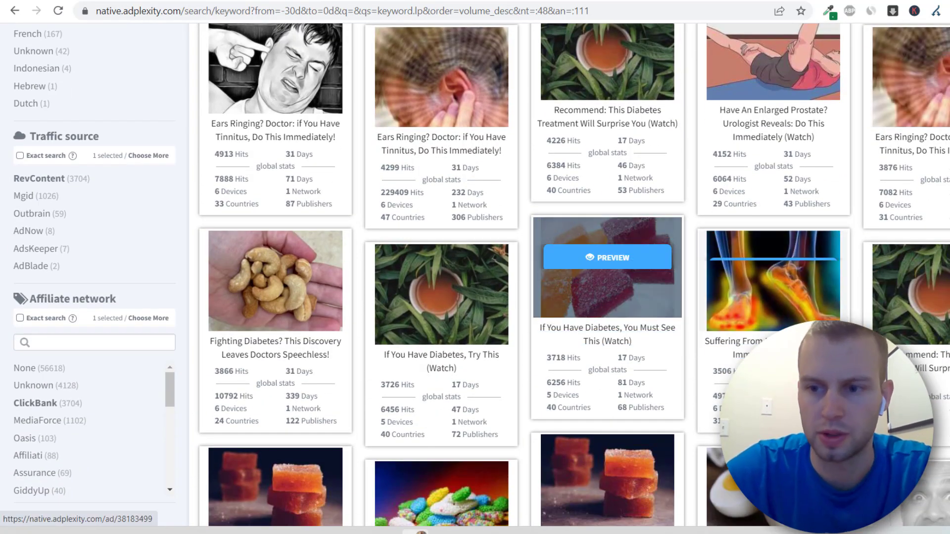
scroll(641, 282, "down", 4)
scroll(609, 282, "down", 2)
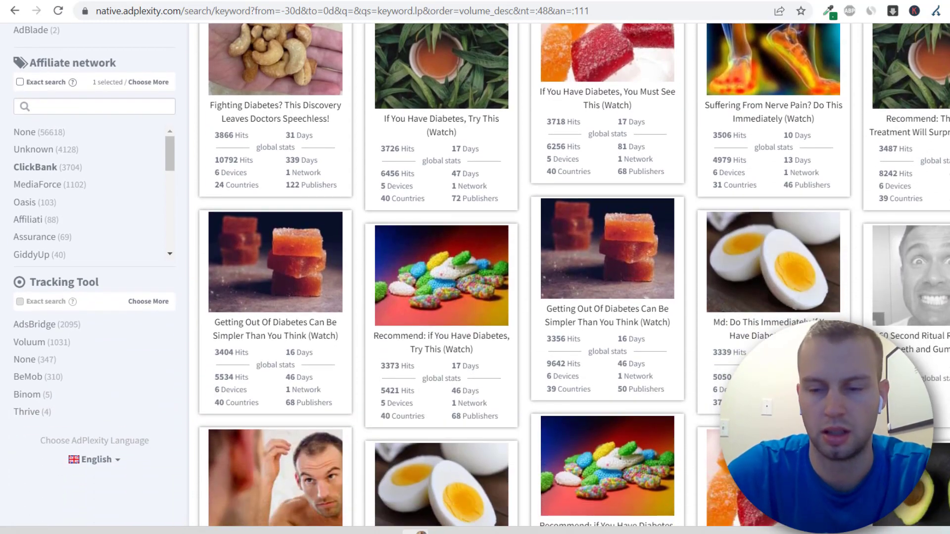
scroll(225, 442, "down", 1)
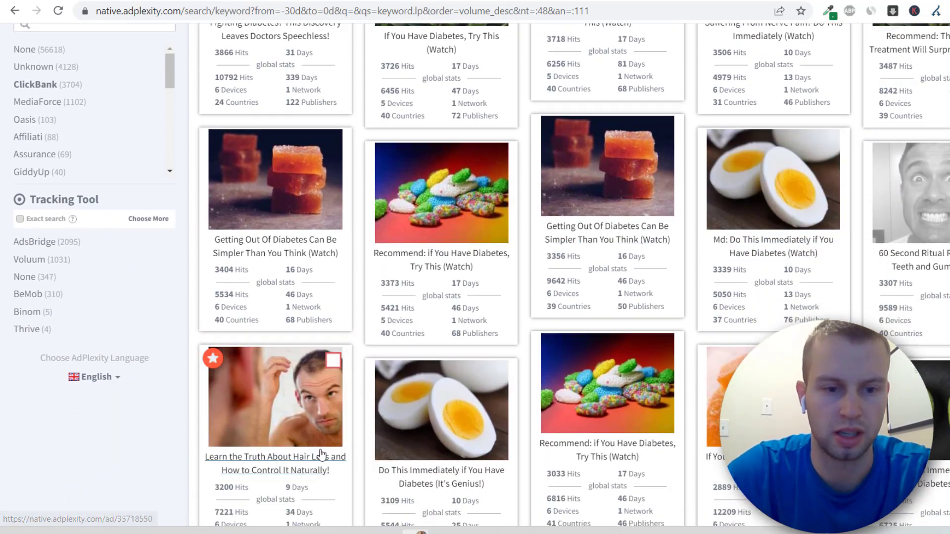
scroll(445, 347, "down", 2)
scroll(569, 277, "up", 15)
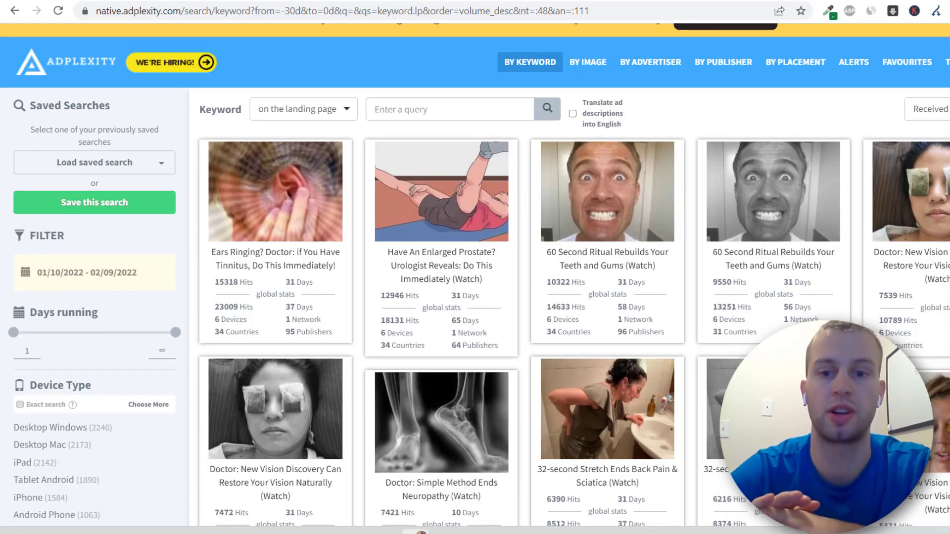
key("alt+Tab")
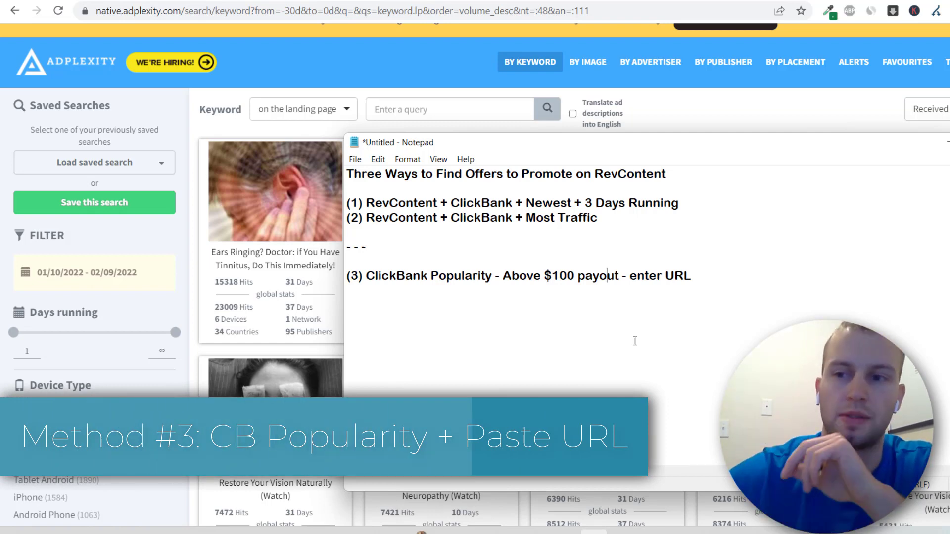
left_click(946, 142)
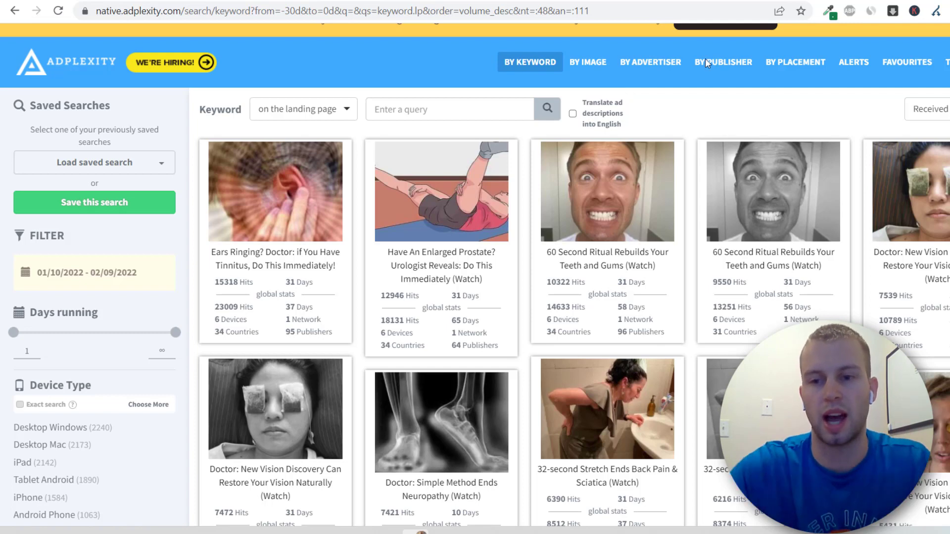
Switch to ClickBank Marketplace, keep the offers sorted by rank, and scroll the listings
scroll(627, 91, "up", 1)
key("alt+Tab")
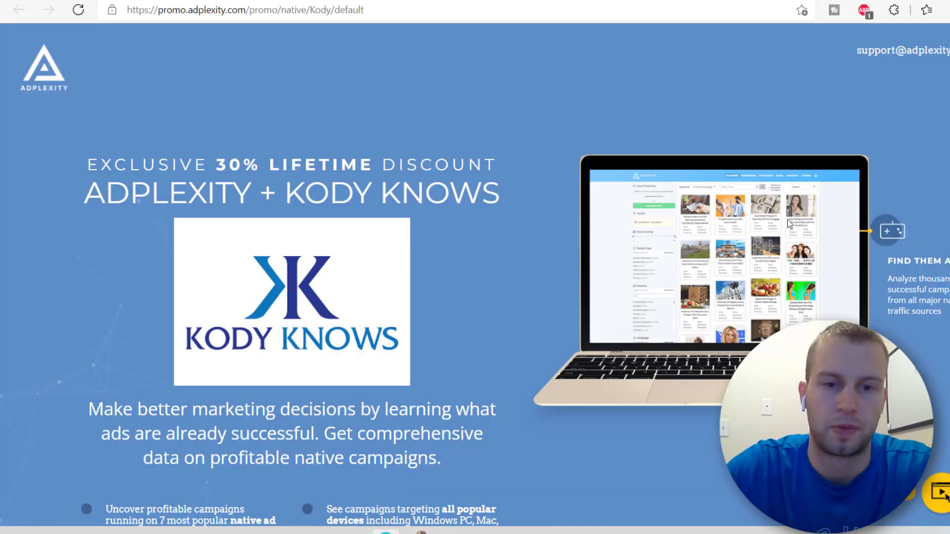
key("alt+Tab")
left_click(569, 213)
left_click(625, 162)
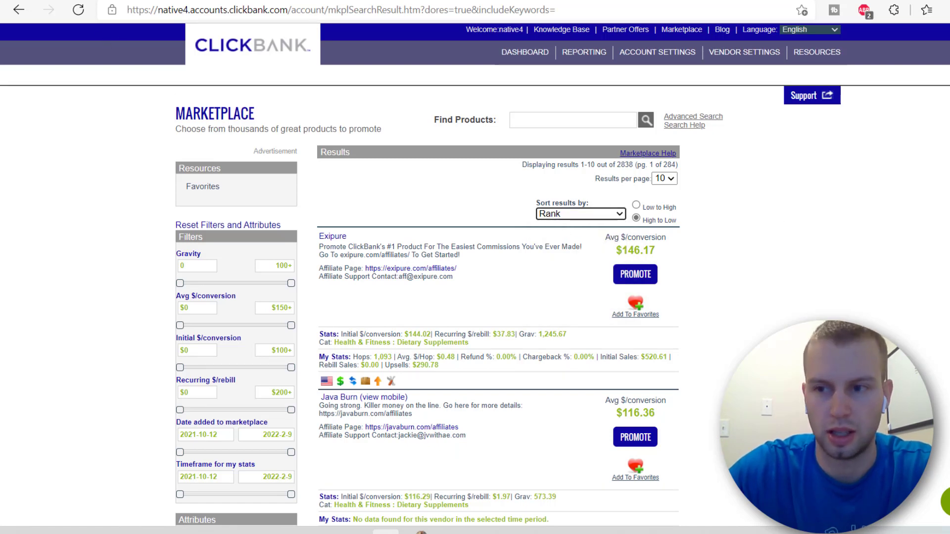
scroll(475, 275, "down", 1)
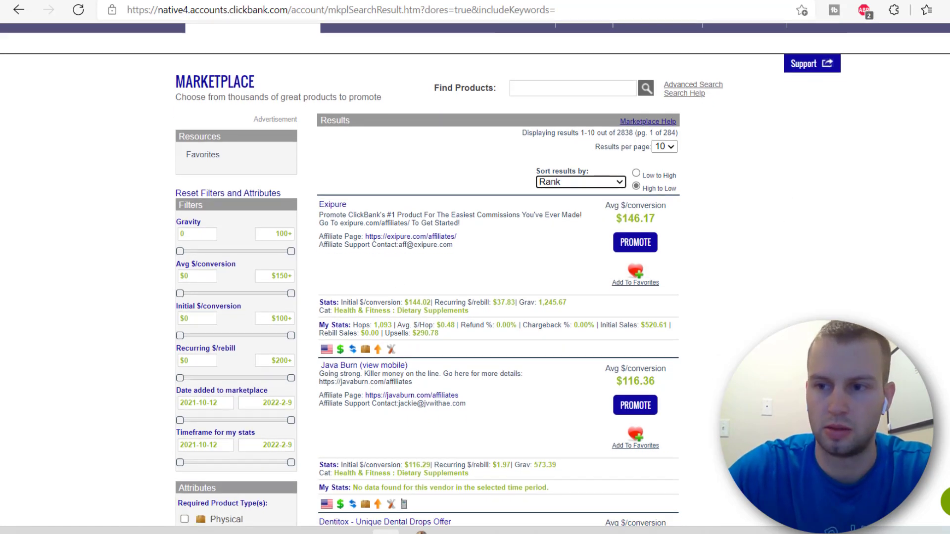
scroll(475, 274, "down", 5)
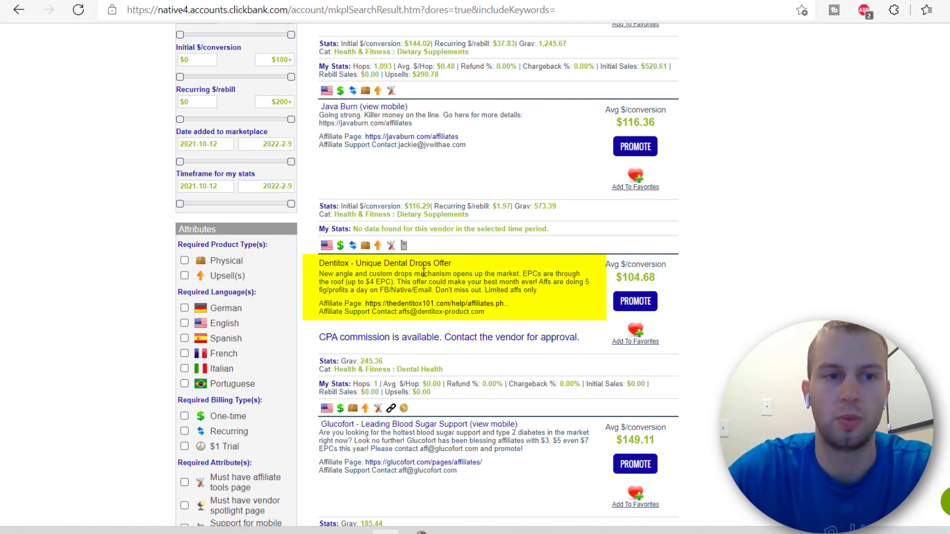
Open the Dentitox sales page and copy the thedentitox101.com domain from the address bar
left_click(399, 266)
left_click_drag(242, 10, 157, 10)
key("ctrl+c")
right_click(184, 10)
left_click(226, 137)
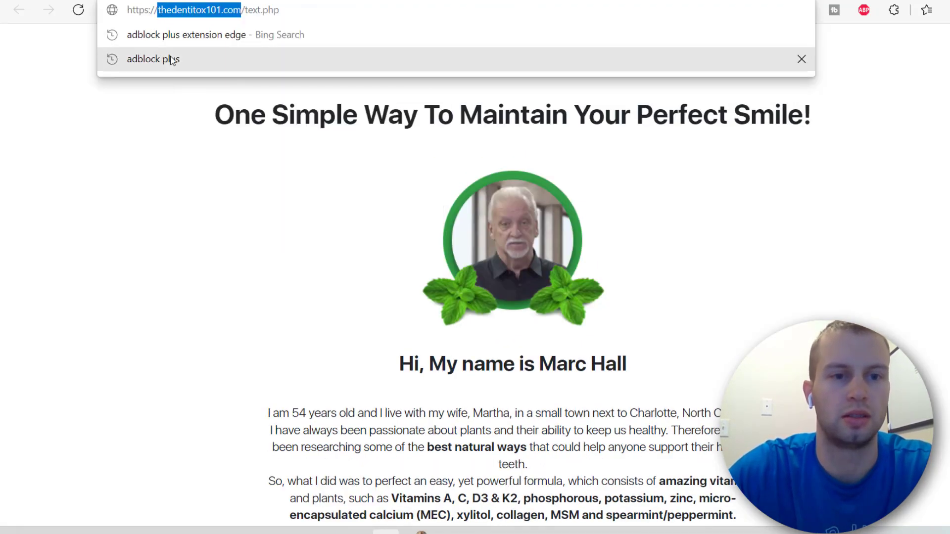
Run a By Advertiser search for the pasted domain thedentitox101.com and scan the results
key("alt+Tab")
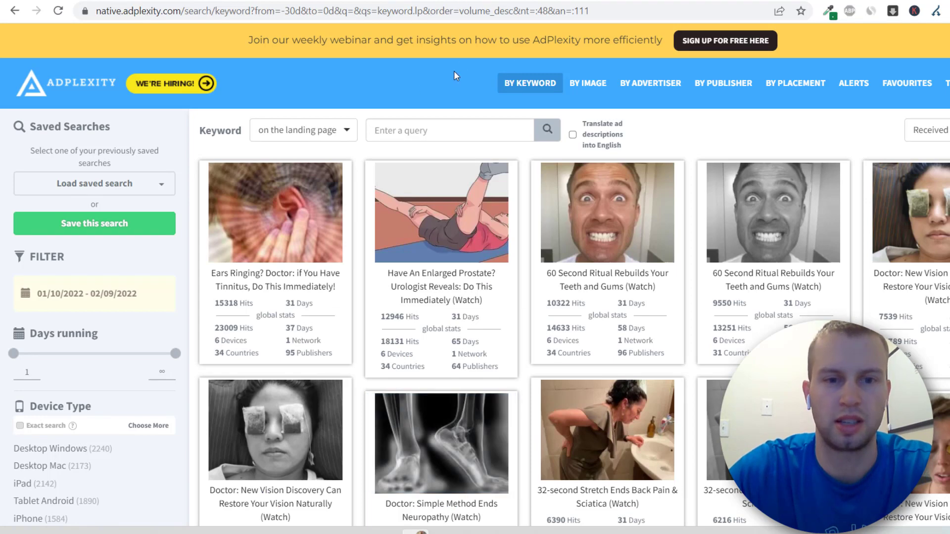
left_click(650, 83)
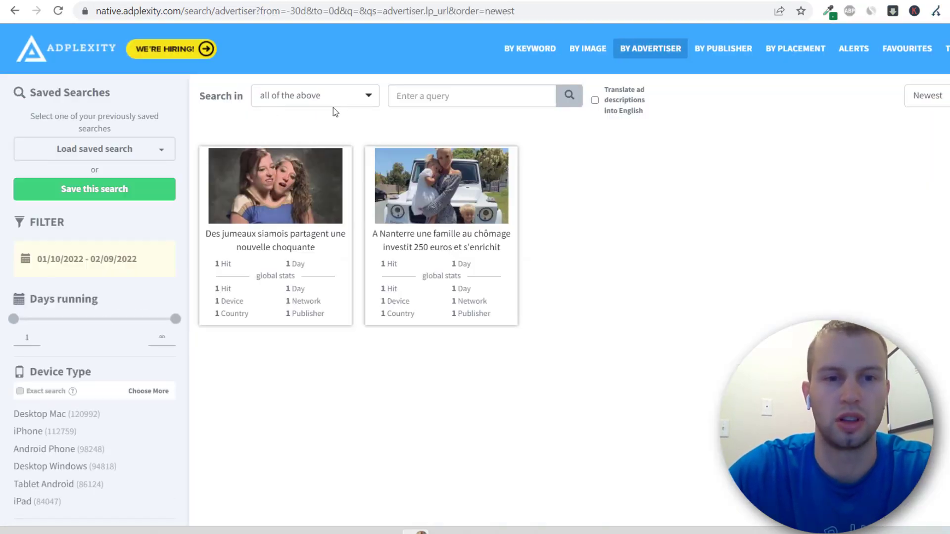
left_click(492, 97)
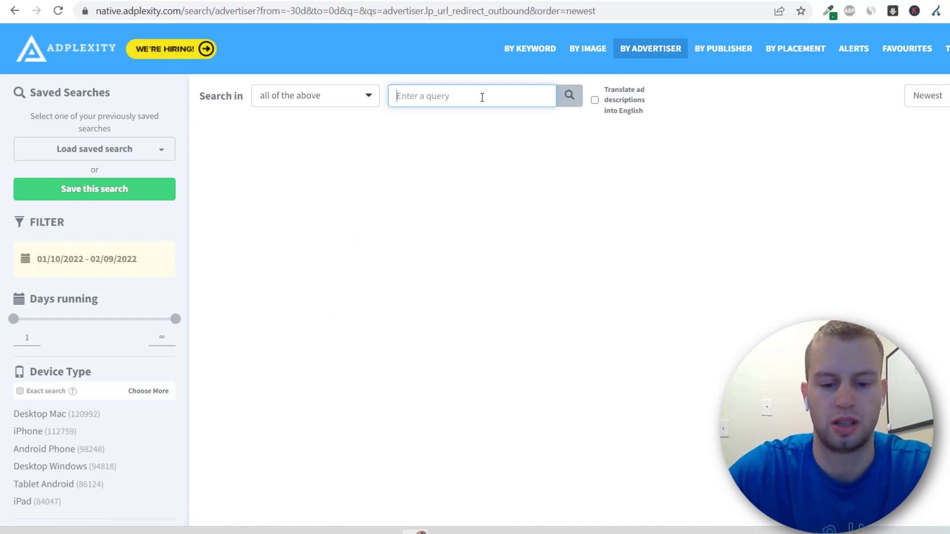
key("ctrl+v")
left_click(570, 102)
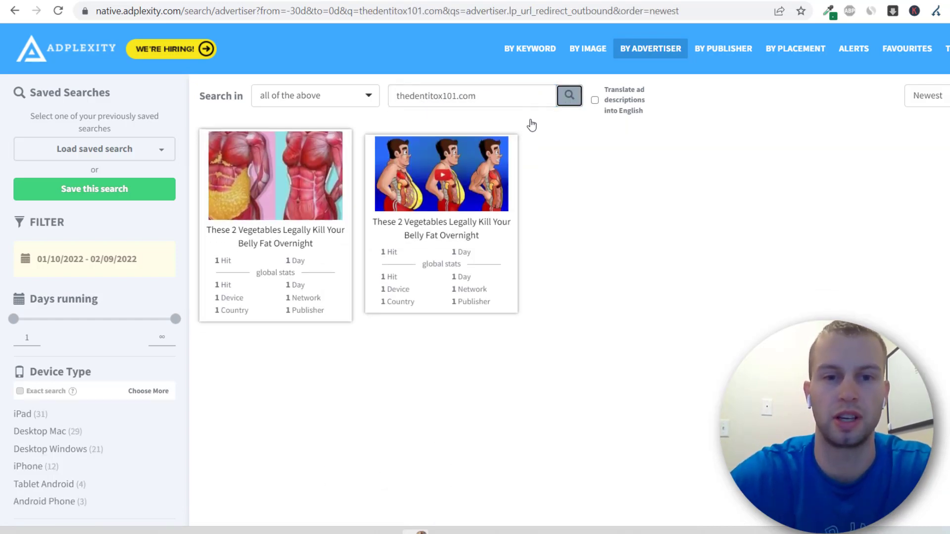
scroll(475, 277, "down", 1)
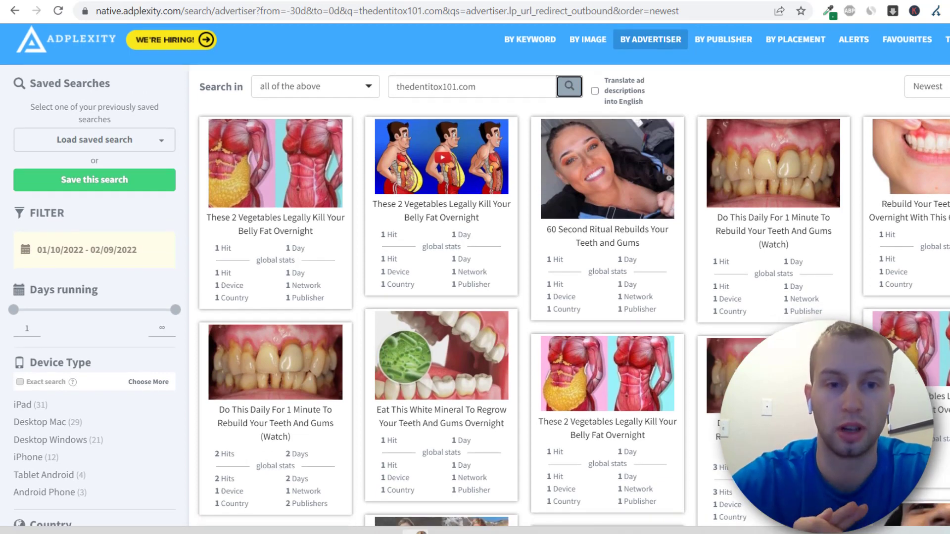
scroll(475, 277, "up", 1)
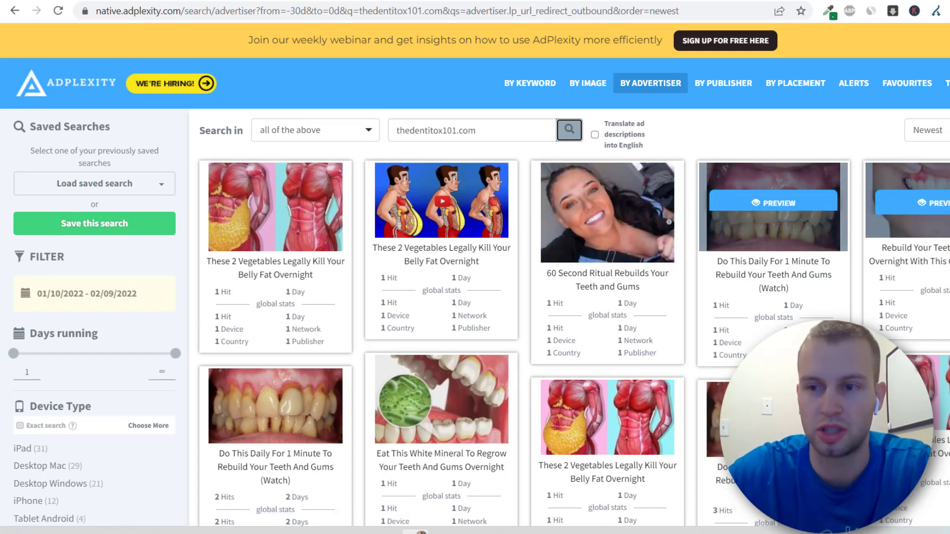
scroll(608, 213, "down", 9)
scroll(607, 212, "up", 5)
scroll(608, 148, "up", 2)
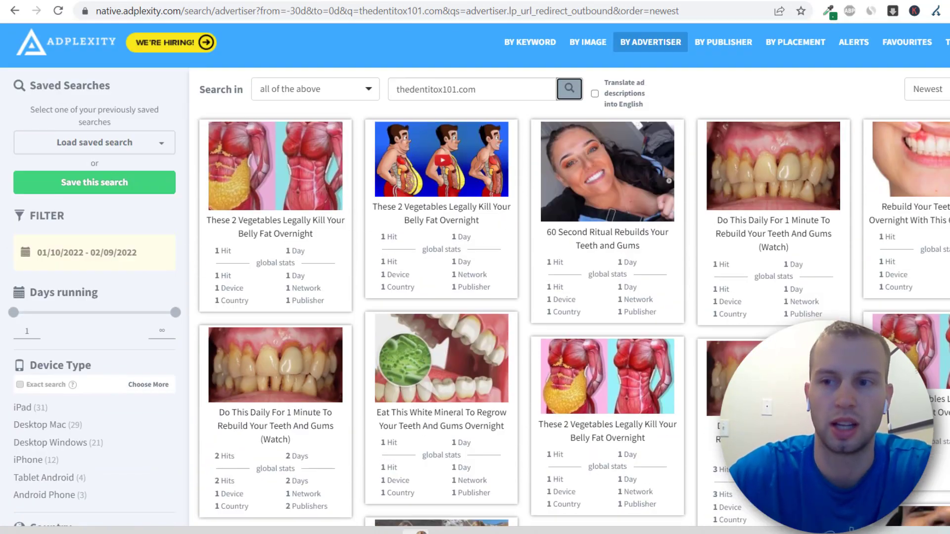
scroll(34, 232, "down", 3)
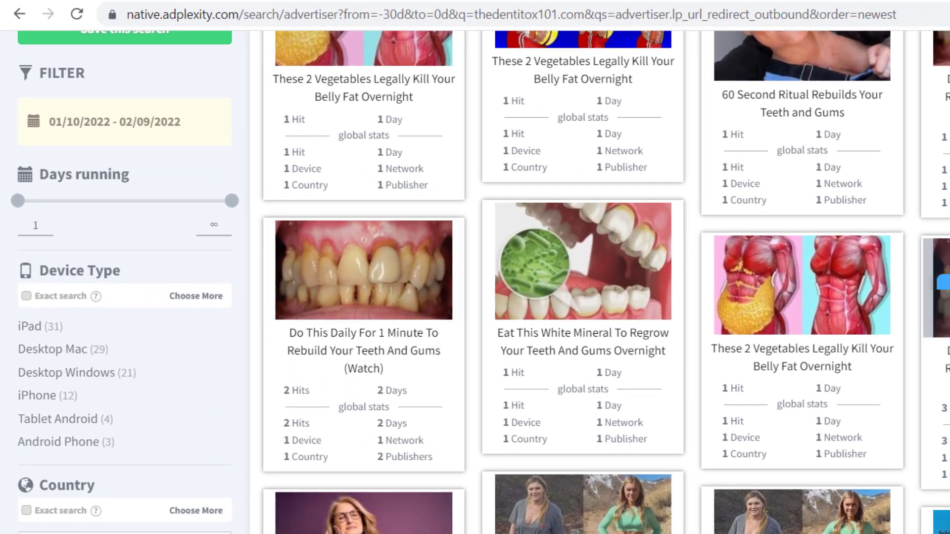
scroll(424, 164, "down", 2)
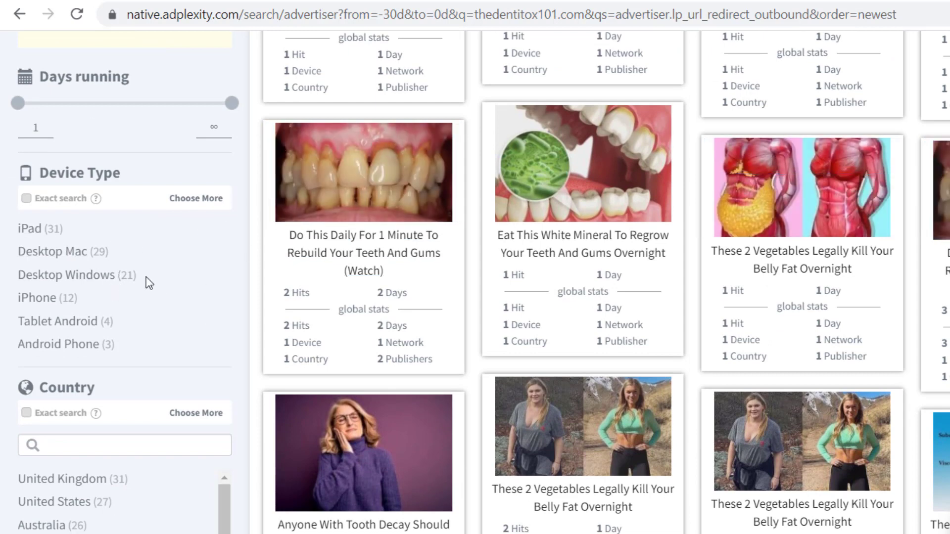
scroll(10, 284, "down", 5)
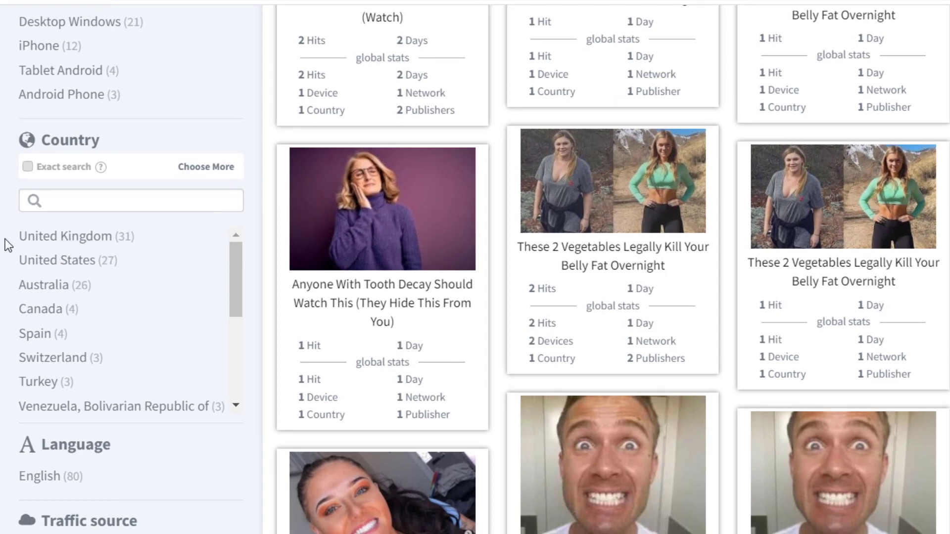
scroll(9, 245, "down", 4)
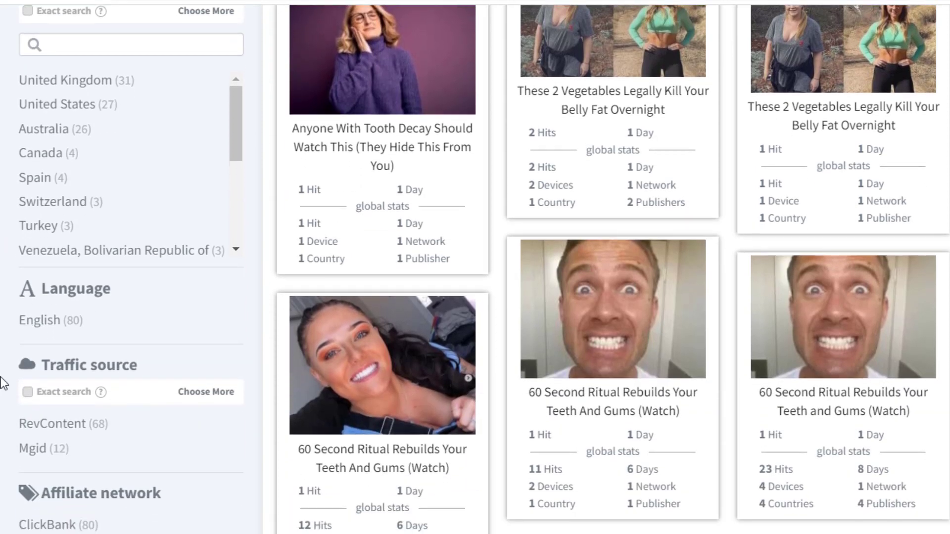
scroll(1, 483, "down", 1)
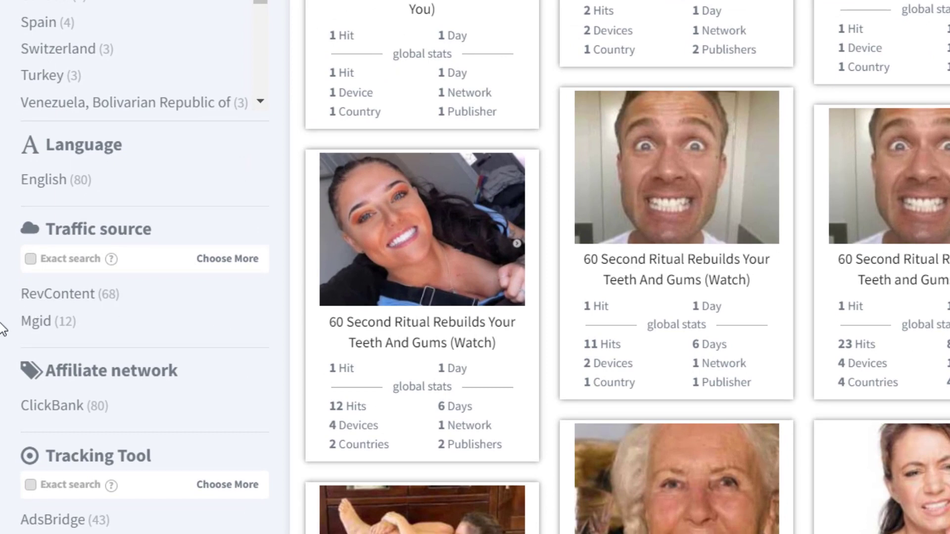
scroll(4, 326, "down", 2)
scroll(8, 303, "down", 3)
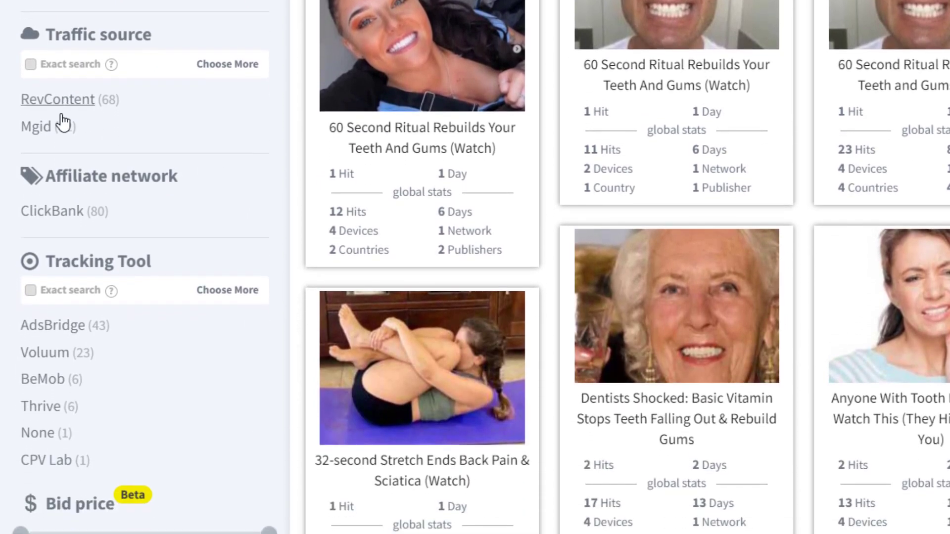
scroll(181, 470, "down", 1)
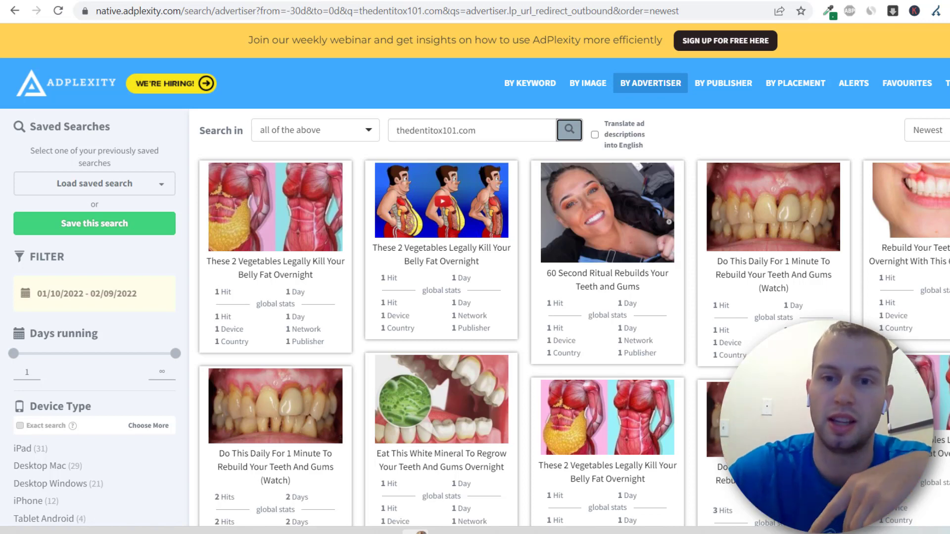
Change the thedentitox101.com results sort from Newest to Running longest
left_click(927, 130)
left_click(928, 168)
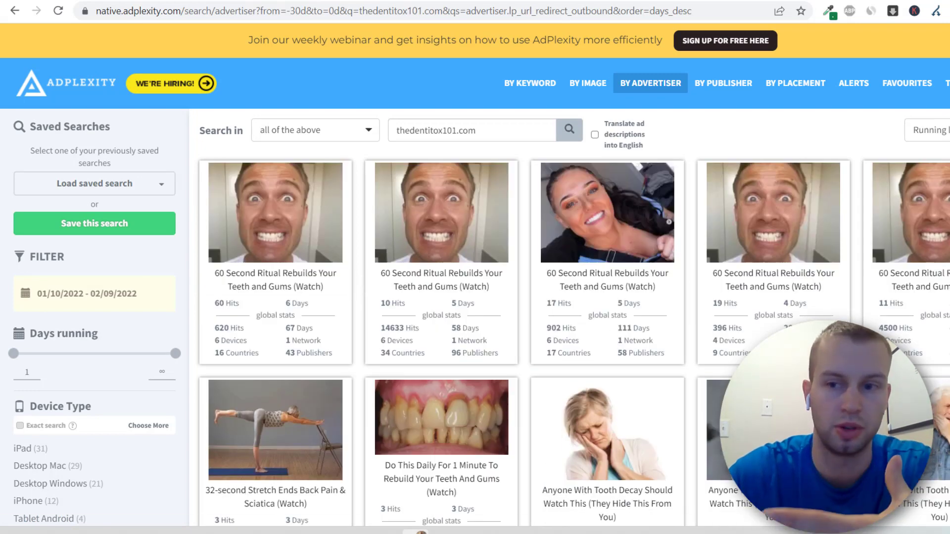
scroll(886, 149, "down", 1)
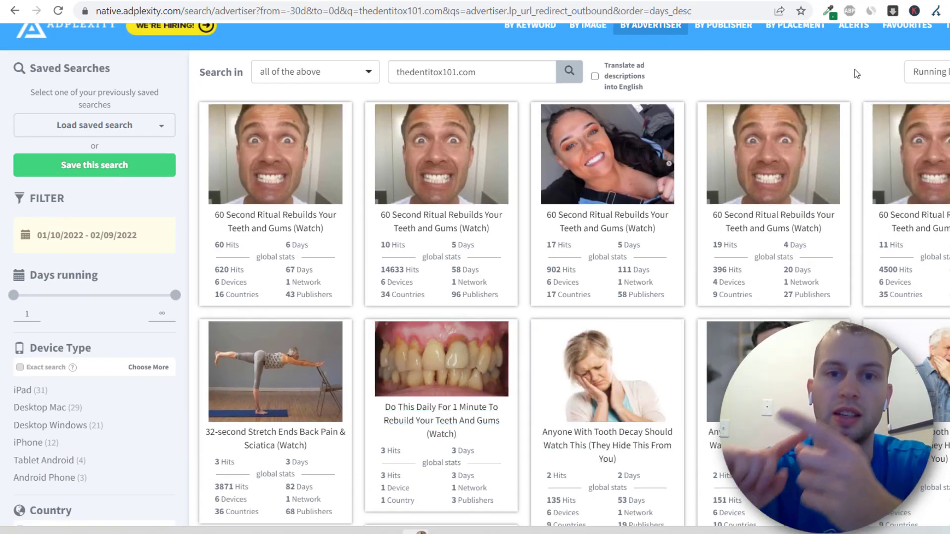